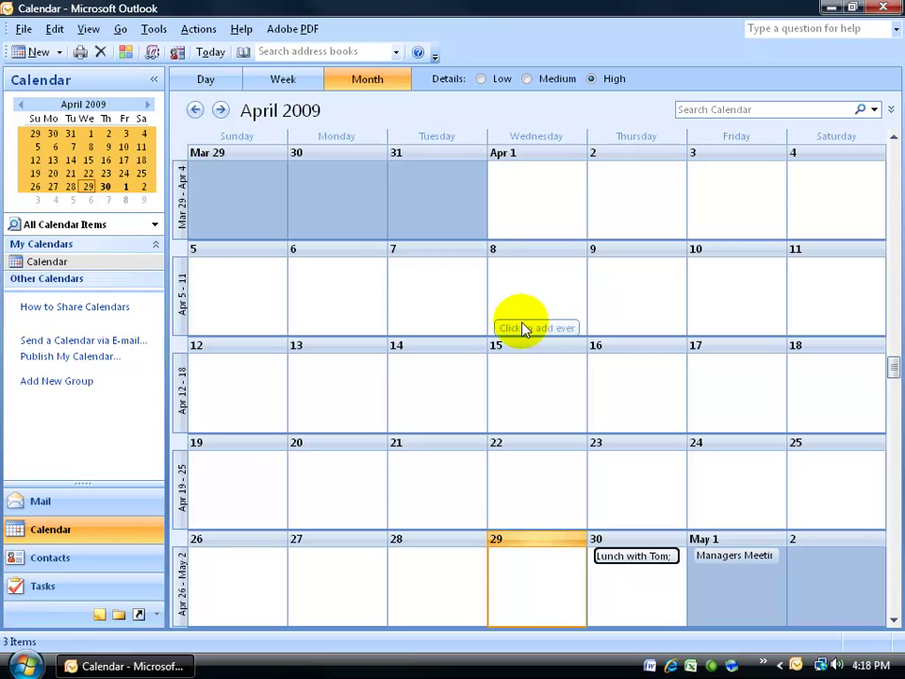
# Open and close a blank appointment and the Lunch with Tom appointment without saving
pyautogui.click(31, 52)
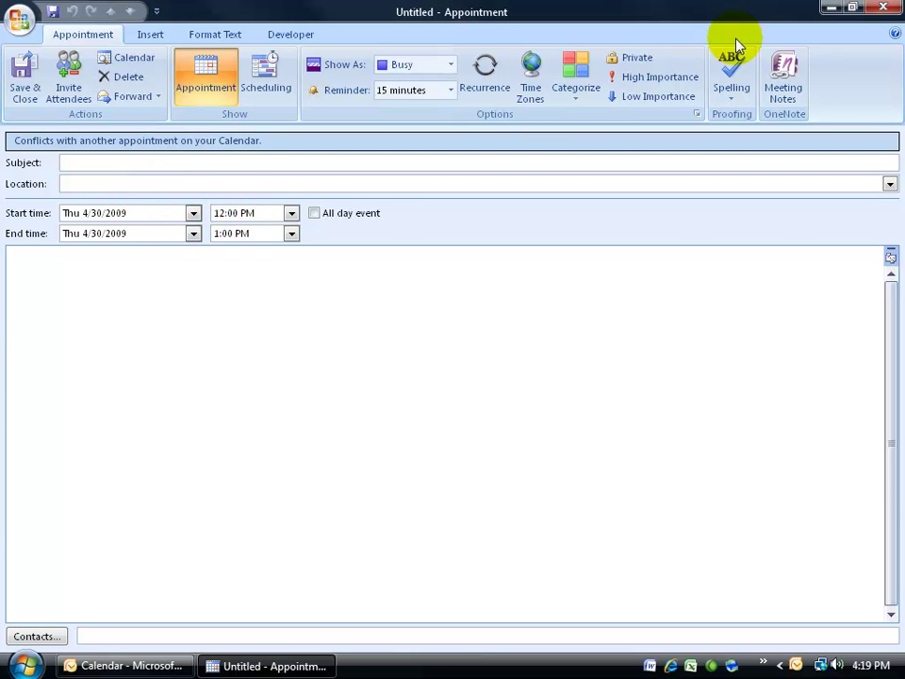
pyautogui.click(886, 8)
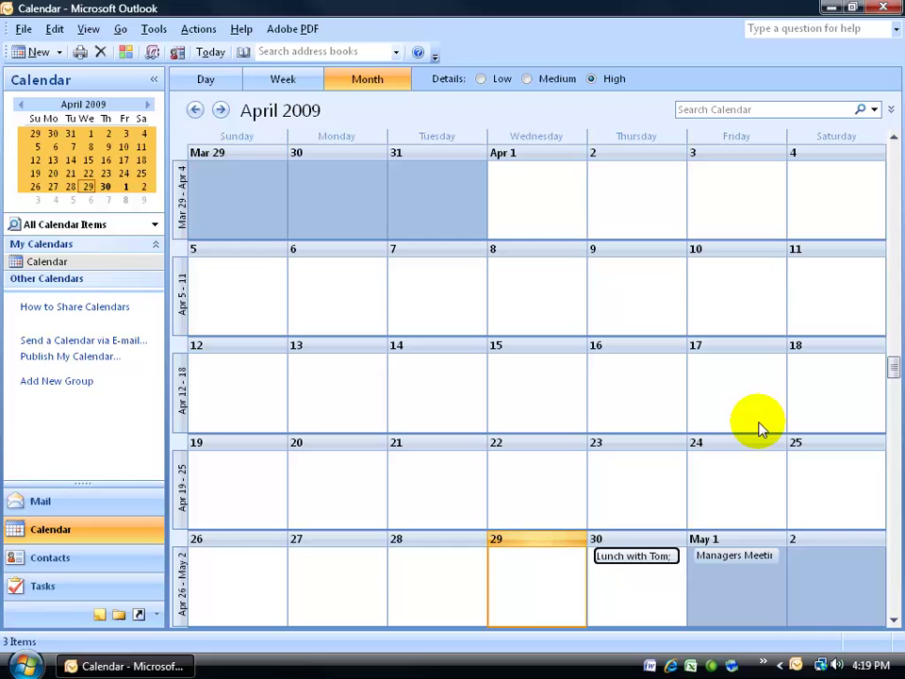
pyautogui.doubleClick(663, 564)
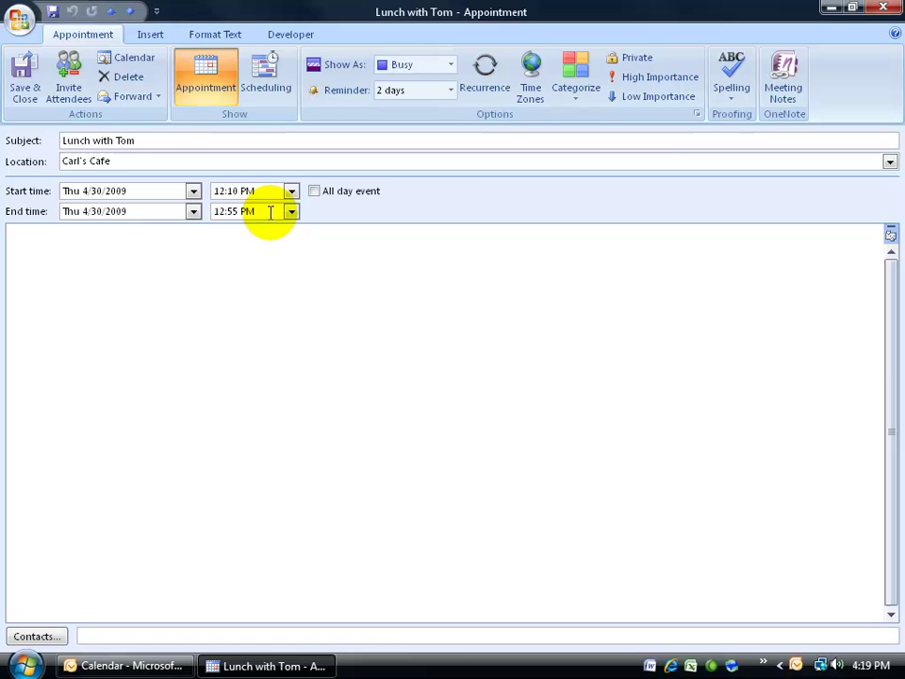
pyautogui.click(890, 11)
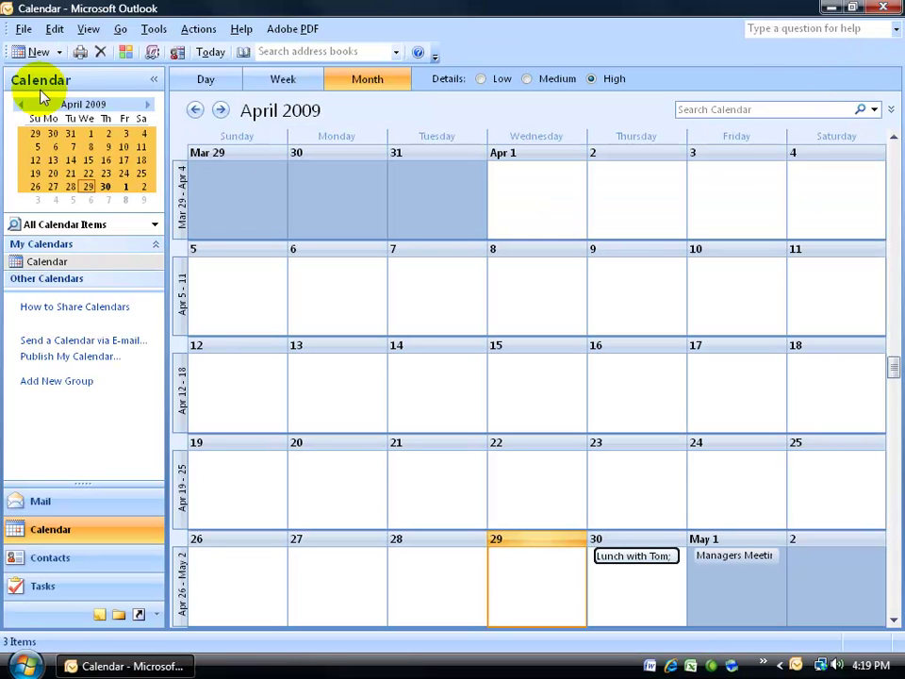
# Start another blank appointment, look at its Insert options, and close it without saving
pyautogui.click(16, 49)
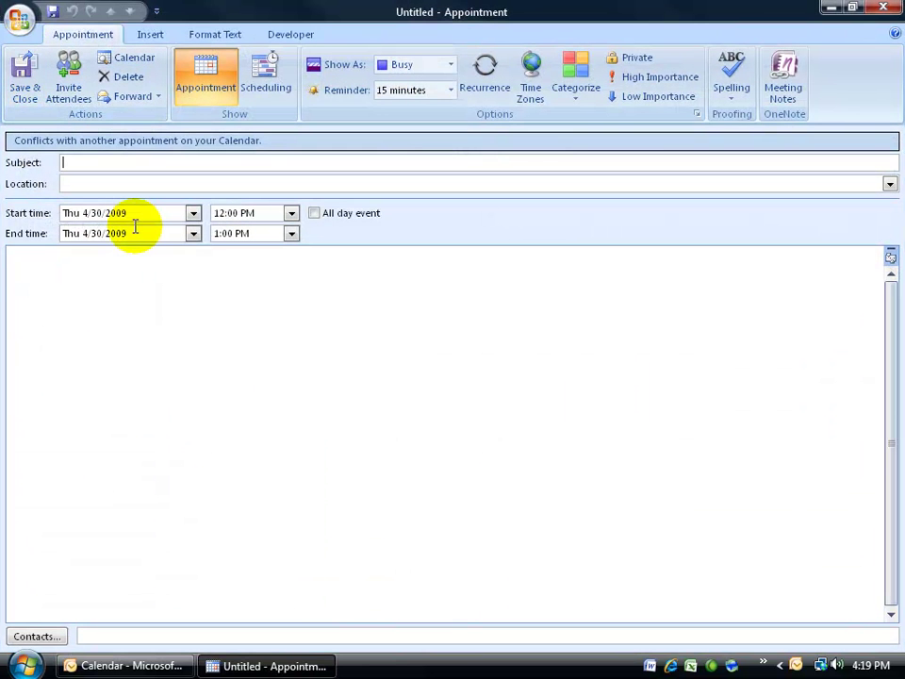
pyautogui.click(65, 262)
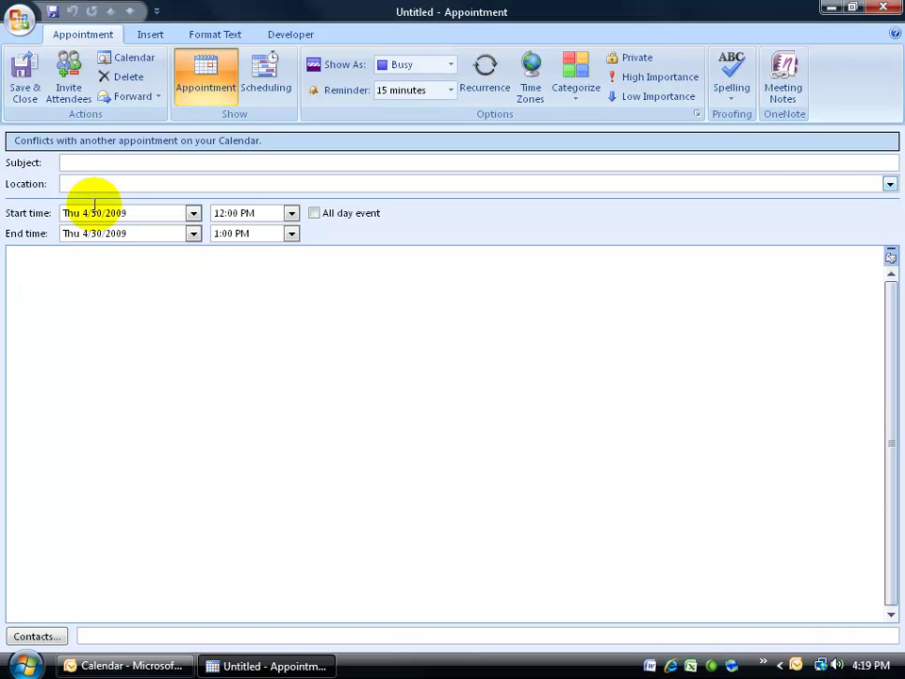
pyautogui.click(149, 36)
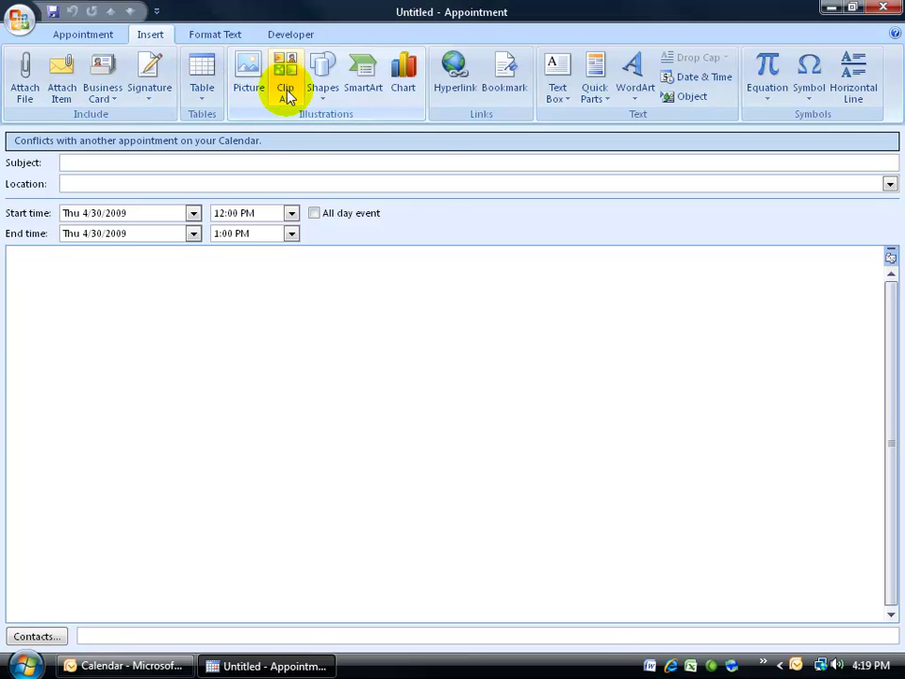
pyautogui.click(883, 9)
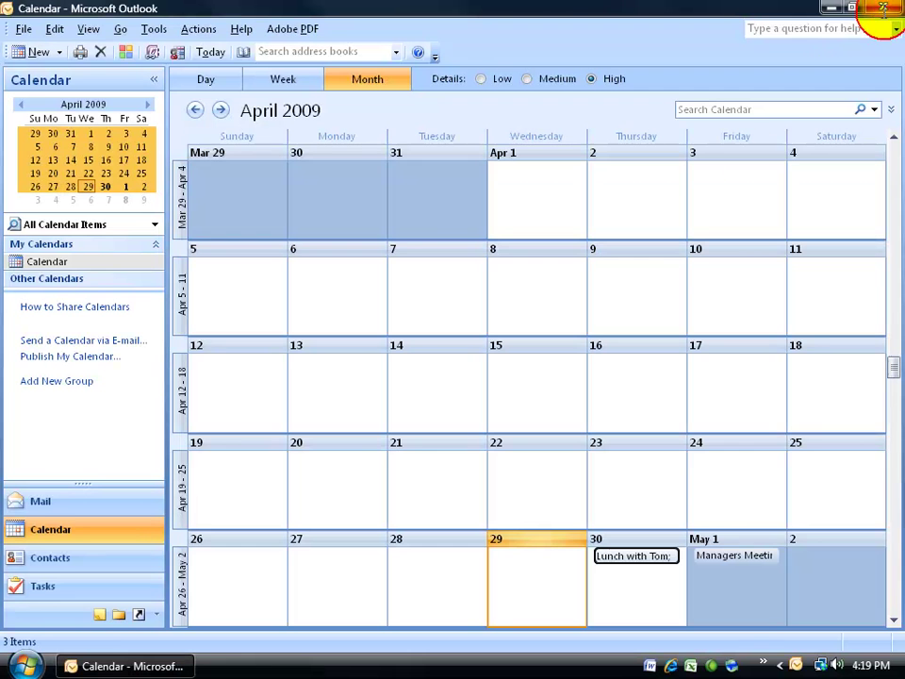
# Open the FW: Review Documents email from the mail Inbox
pyautogui.click(106, 509)
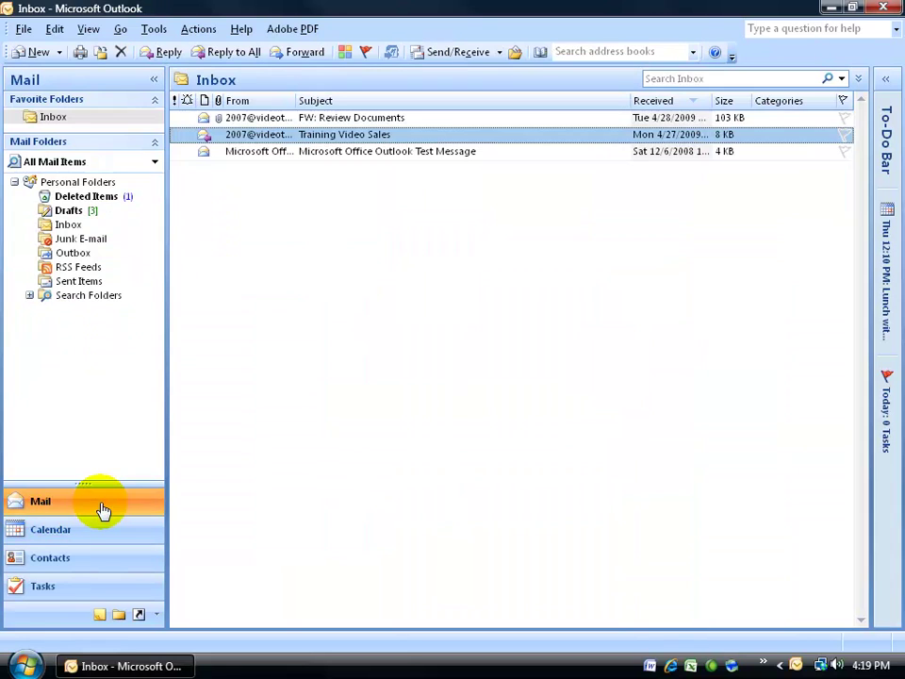
pyautogui.click(283, 117)
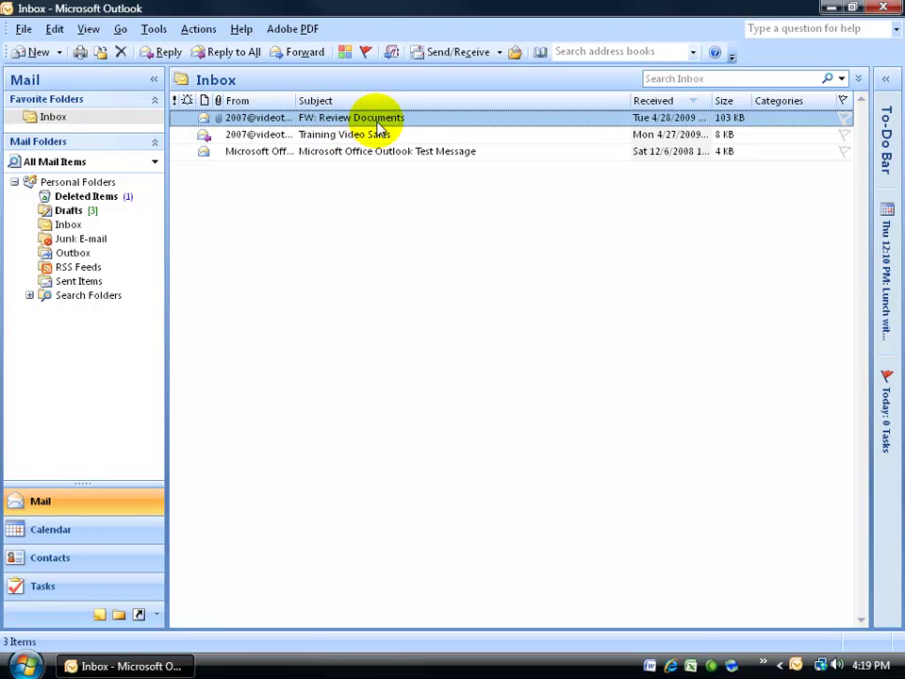
pyautogui.doubleClick(343, 115)
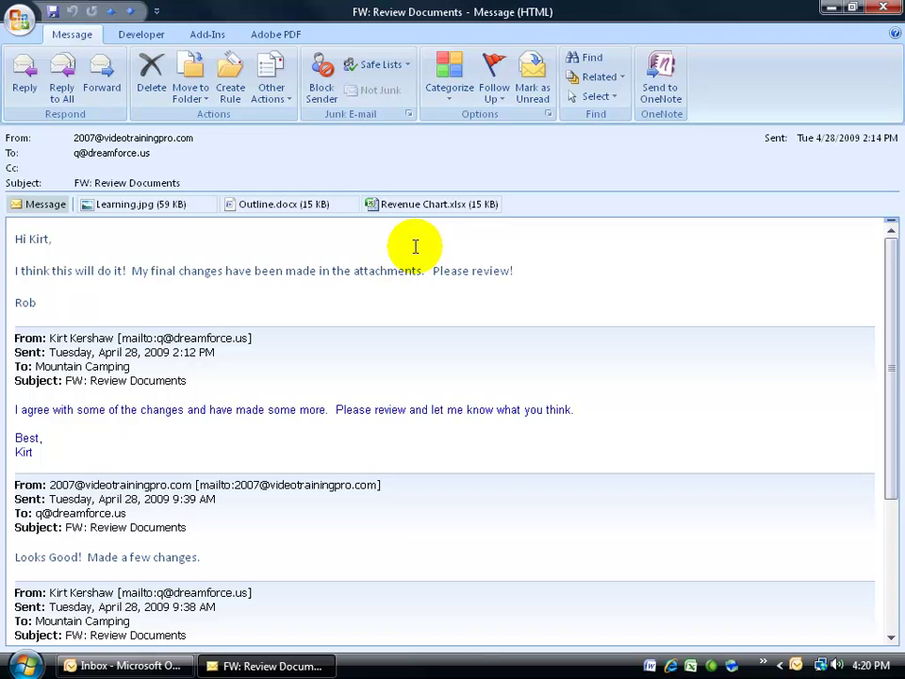
# Close the email and move FW: Review Documents into the Calendar folder to create an appointment
pyautogui.click(883, 7)
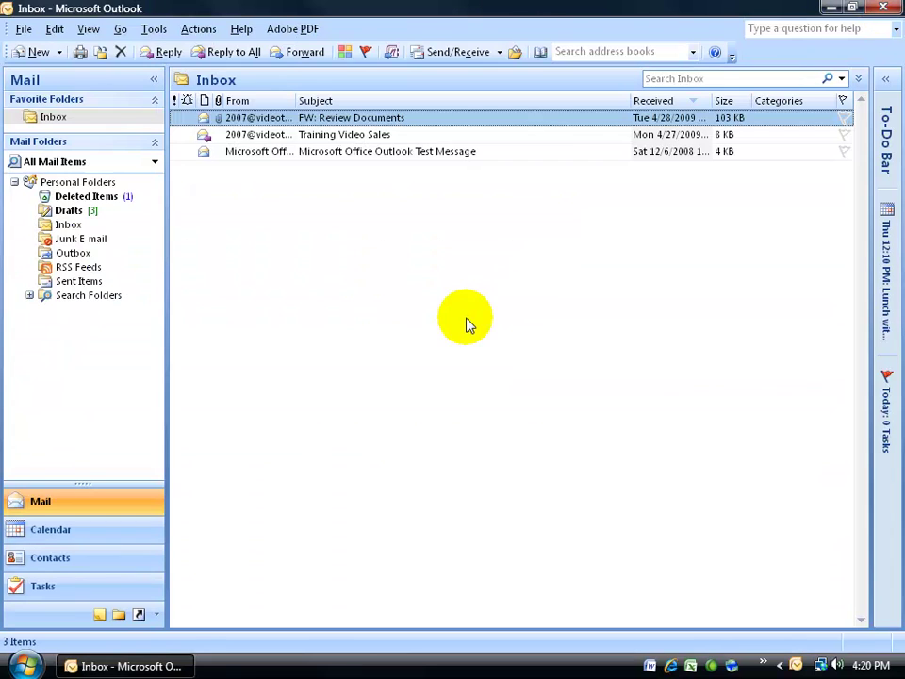
pyautogui.rightClick(250, 121)
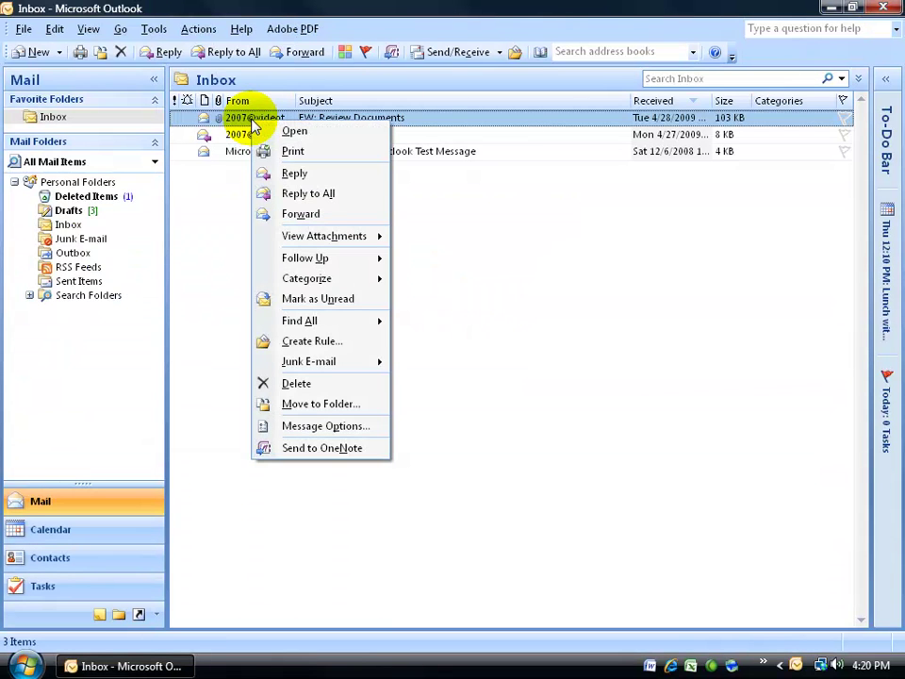
pyautogui.click(315, 405)
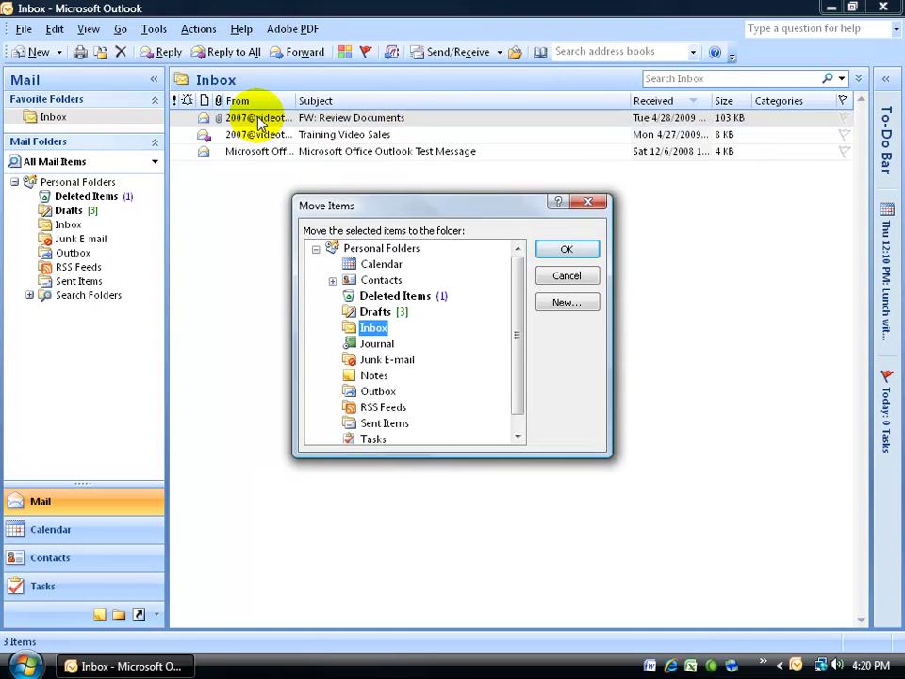
pyautogui.click(370, 267)
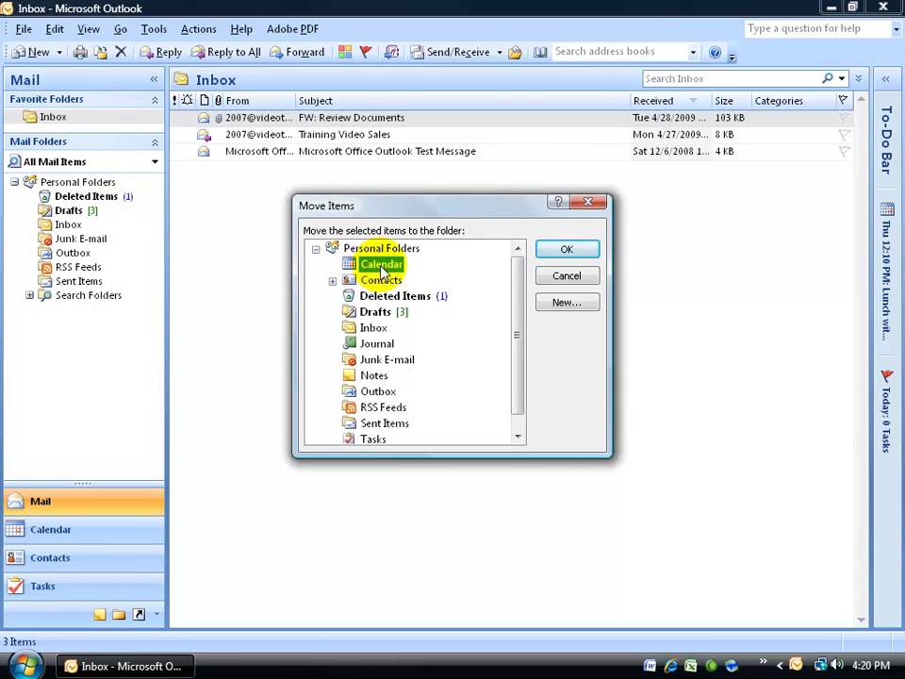
pyautogui.click(574, 251)
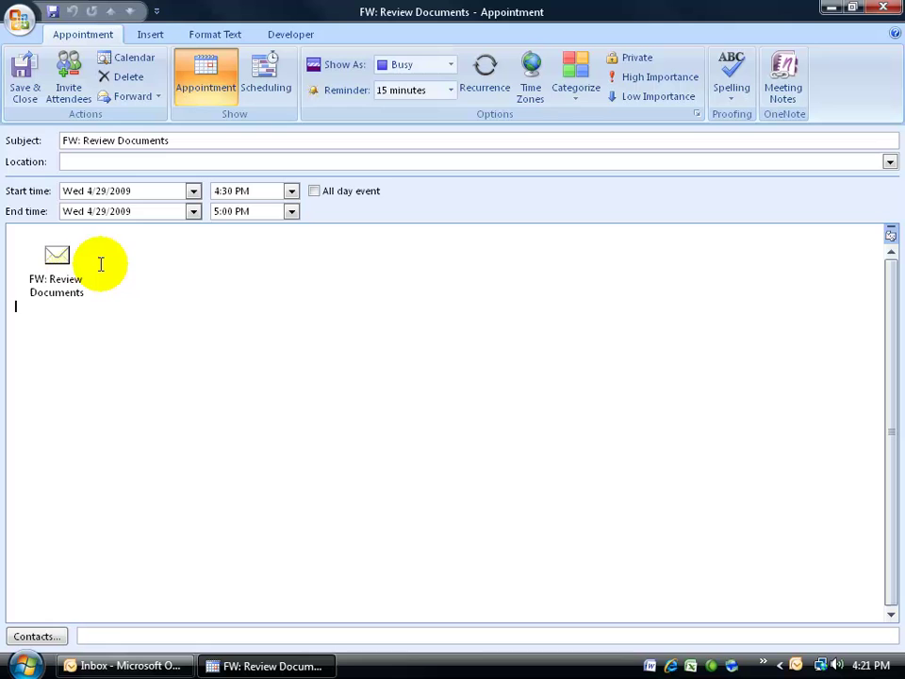
# Reschedule the appointment to Thursday 4/30/2009, 5:00–6:00 PM
pyautogui.click(194, 191)
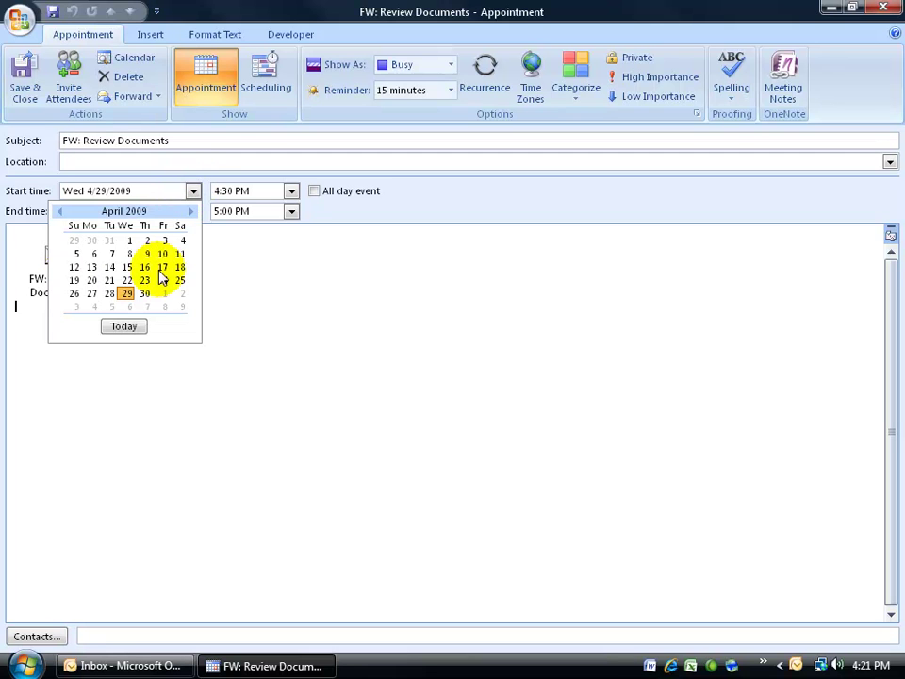
pyautogui.click(146, 295)
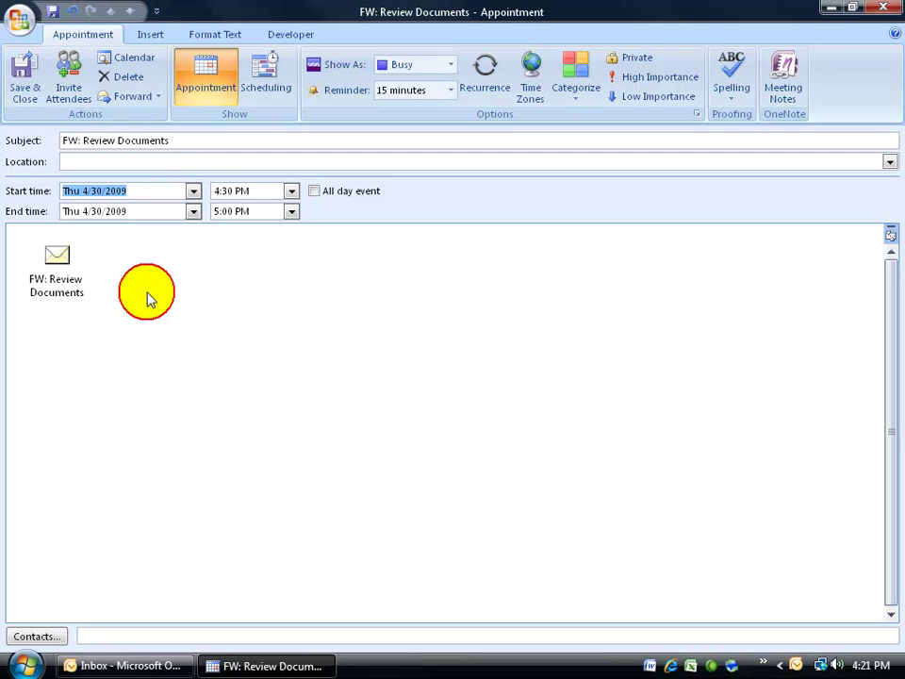
pyautogui.click(291, 192)
pyautogui.click(282, 219)
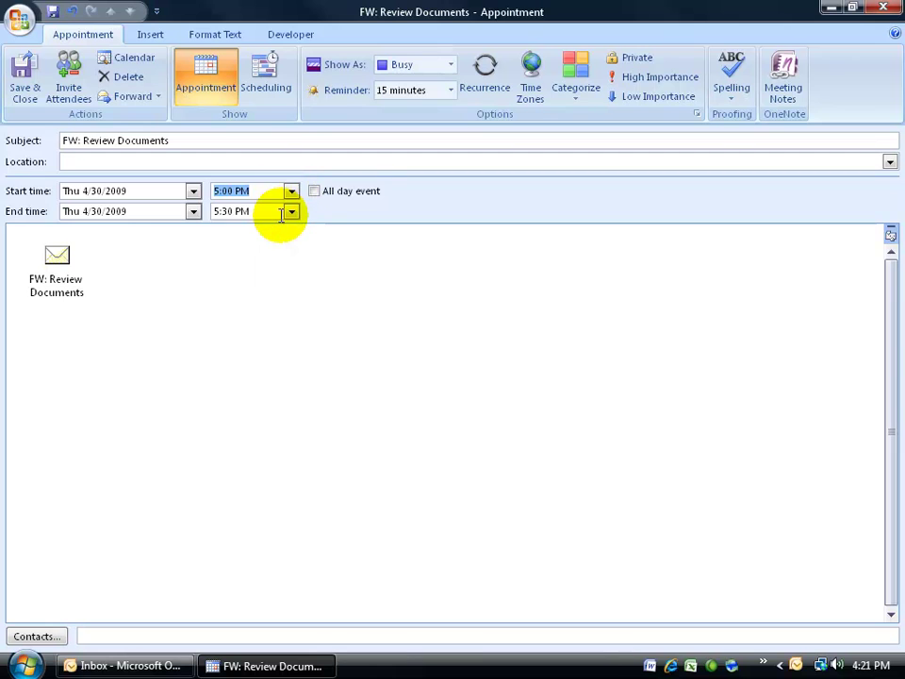
pyautogui.click(292, 211)
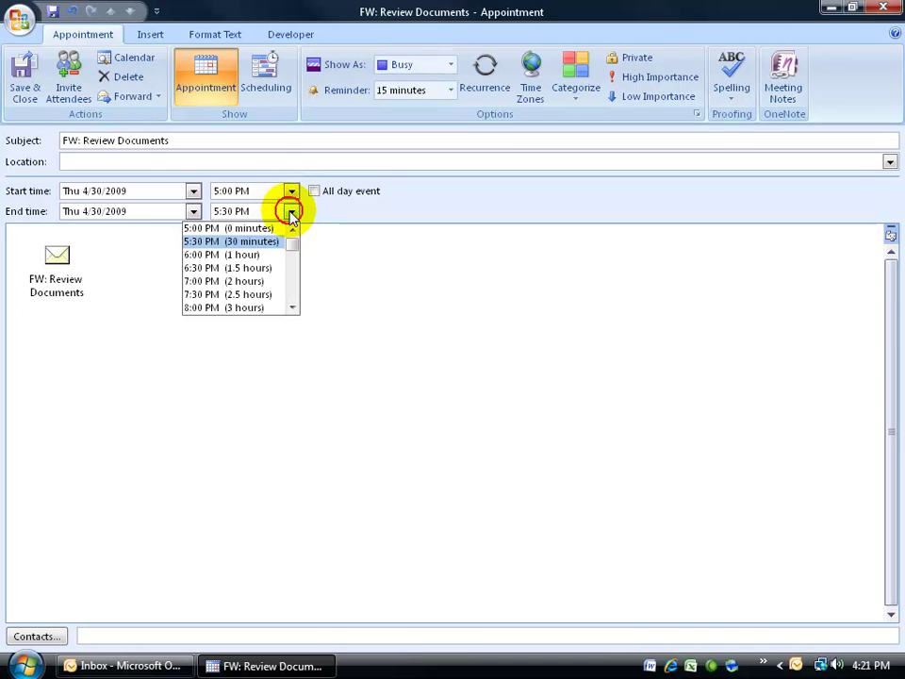
pyautogui.click(272, 255)
# Enter Room 2 as the appointment location
pyautogui.click(125, 164)
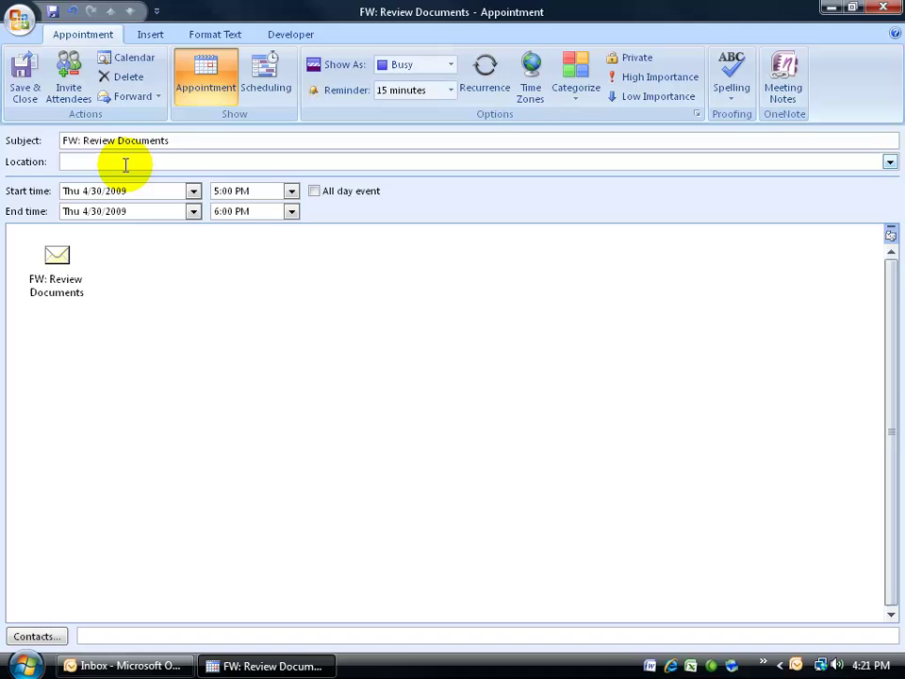
pyautogui.write('Room 2')
pyautogui.tripleClick(125, 164)
# Save and close the appointment, then view the April 2009 calendar
pyautogui.click(27, 81)
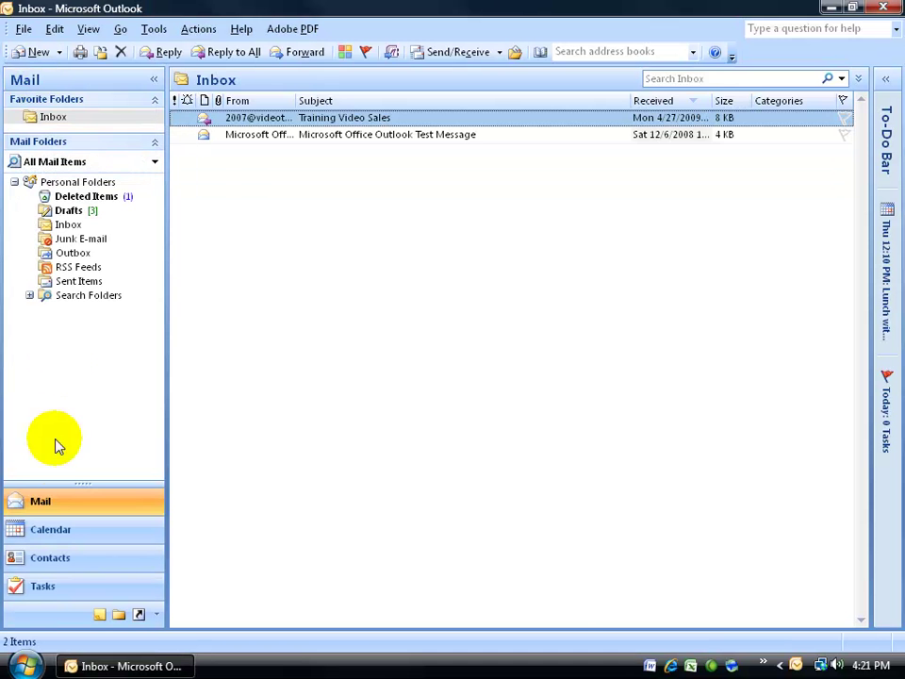
pyautogui.click(60, 531)
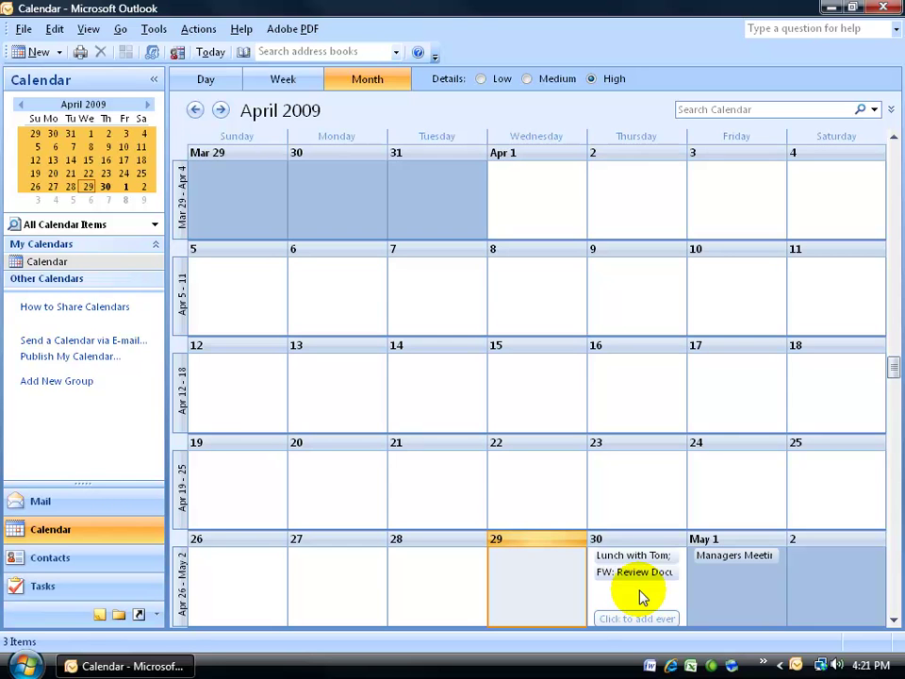
pyautogui.doubleClick(640, 574)
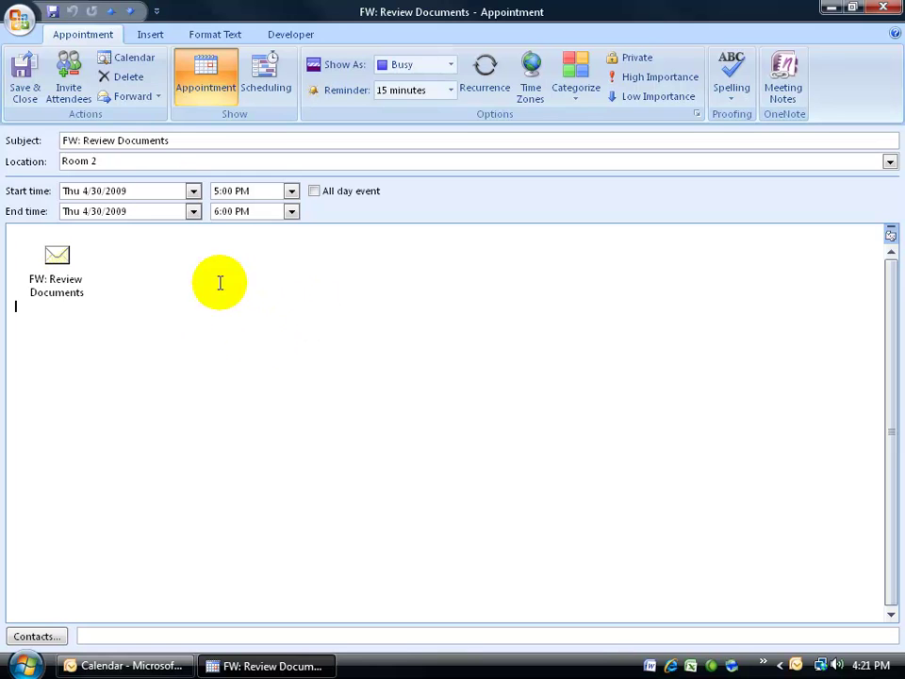
pyautogui.click(74, 94)
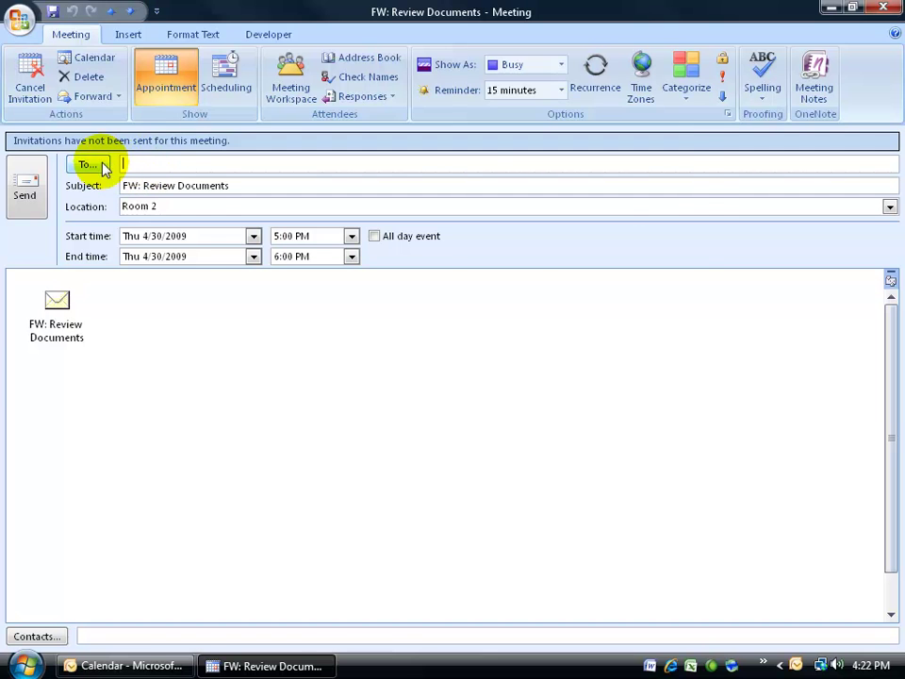
pyautogui.click(95, 165)
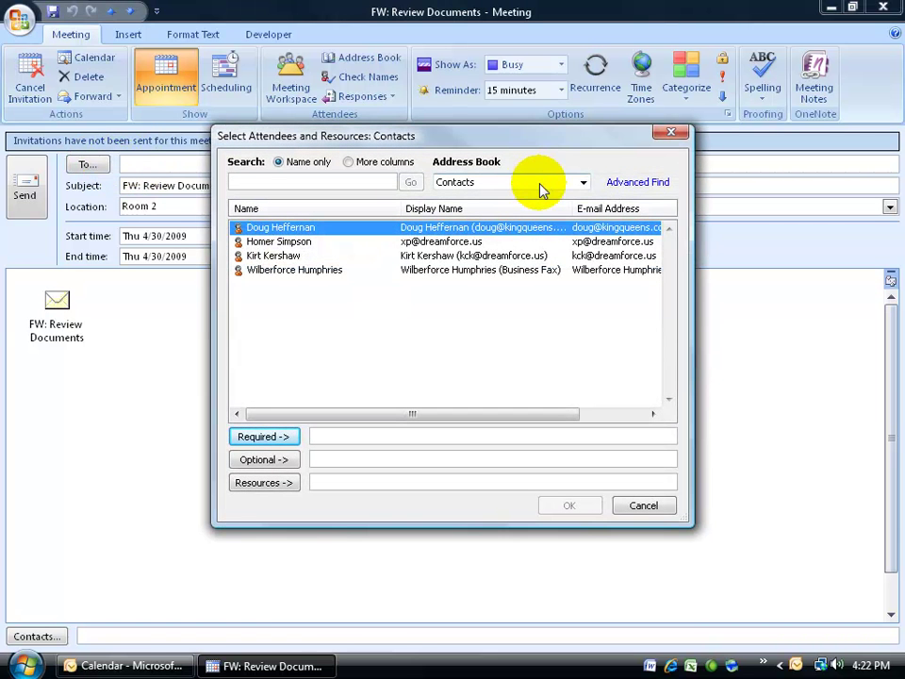
pyautogui.click(582, 182)
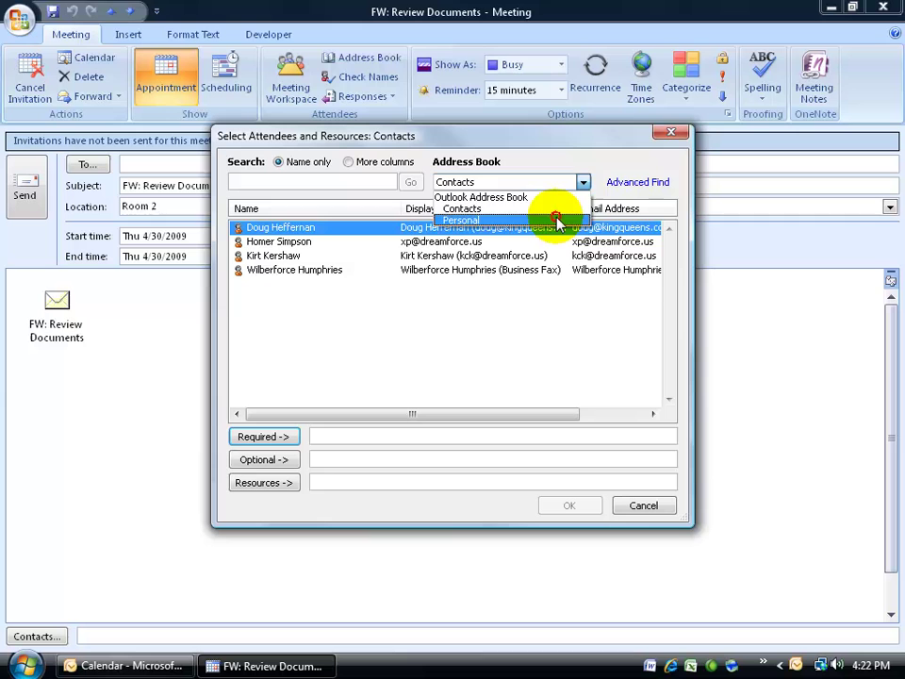
pyautogui.click(556, 219)
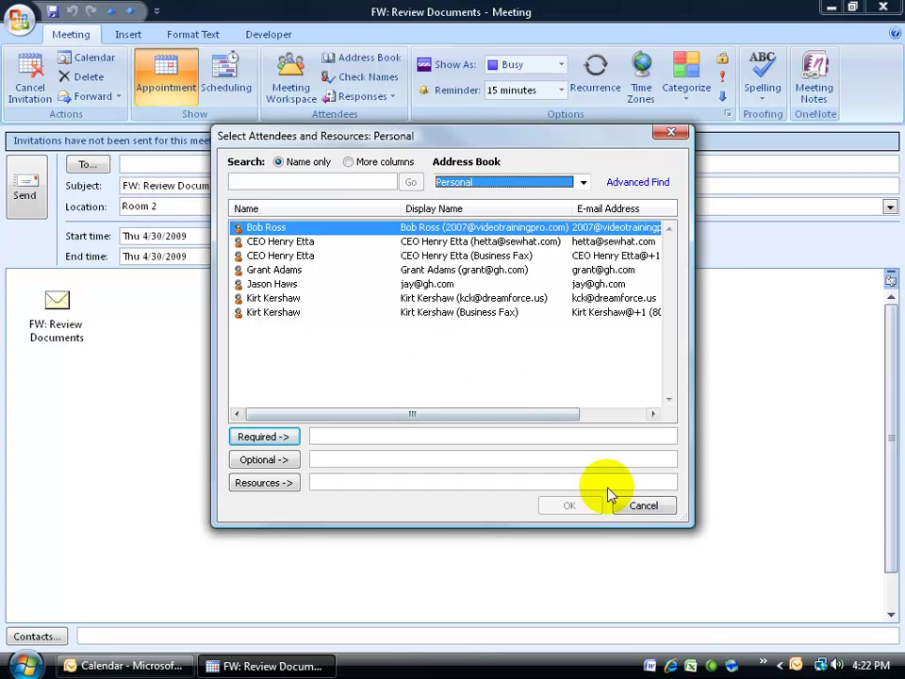
pyautogui.click(631, 506)
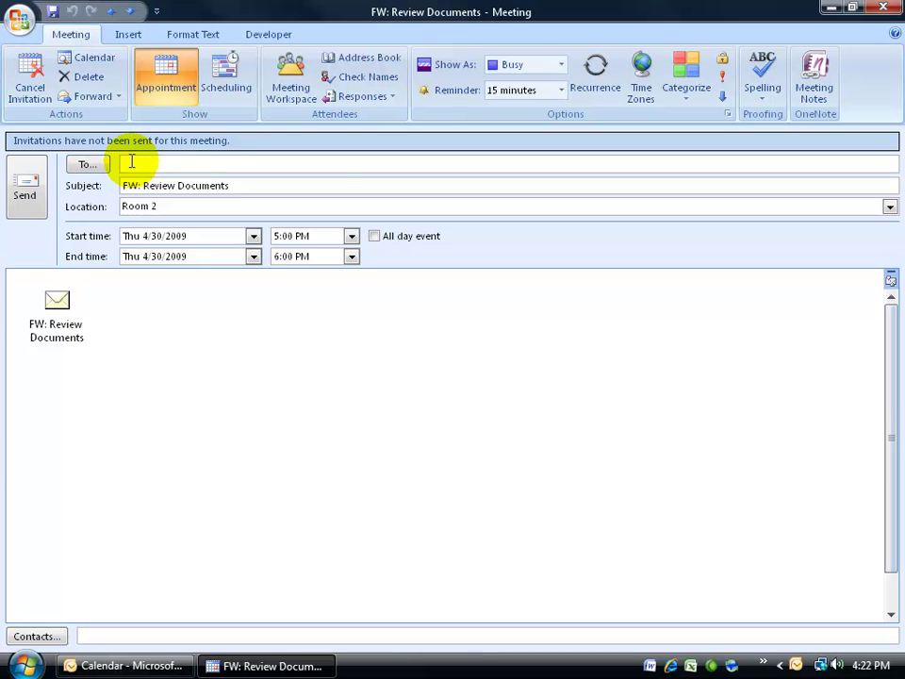
# Add the Mountain Camping contact as attendee by typing 2007 and accepting the suggestion
pyautogui.write('2007')
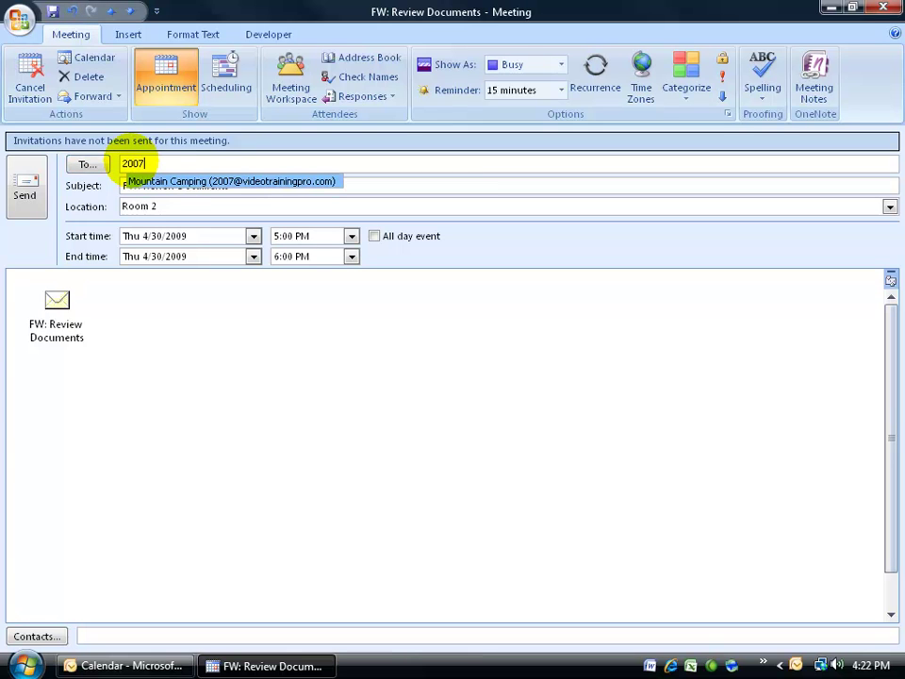
pyautogui.click(165, 182)
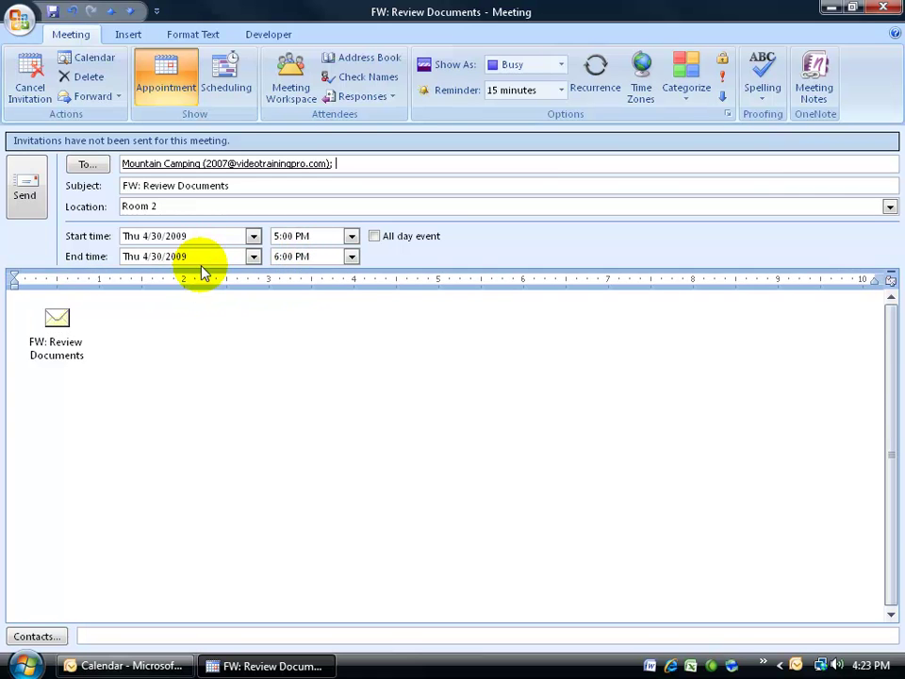
pyautogui.click(113, 313)
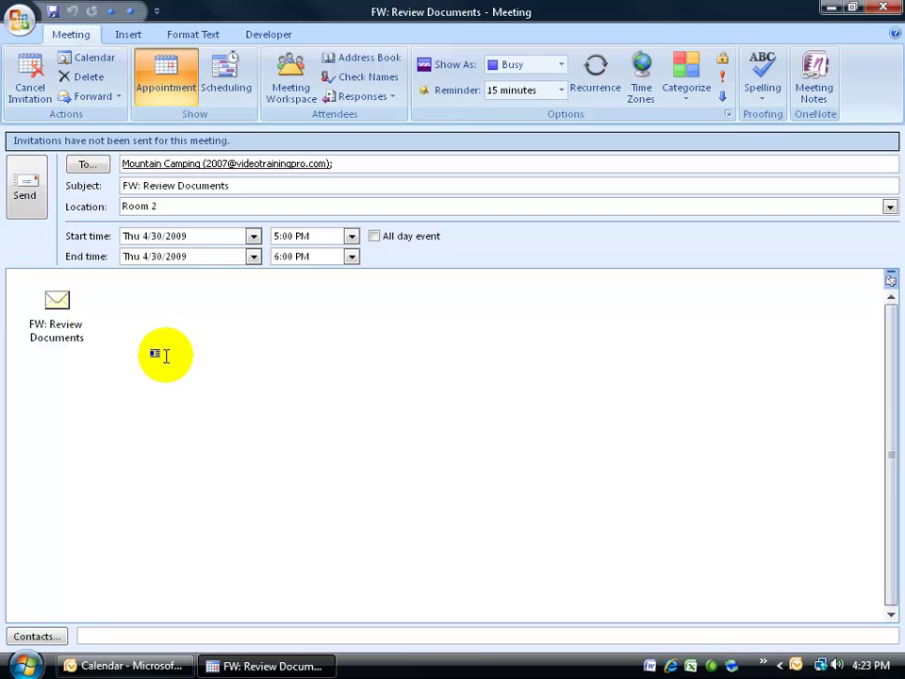
# Remove stray typed text and add blank lines above the attached email
pyautogui.write('dfa')
pyautogui.press('BackSpace')
pyautogui.press('BackSpace')
pyautogui.press('BackSpace')
pyautogui.press('BackSpace')
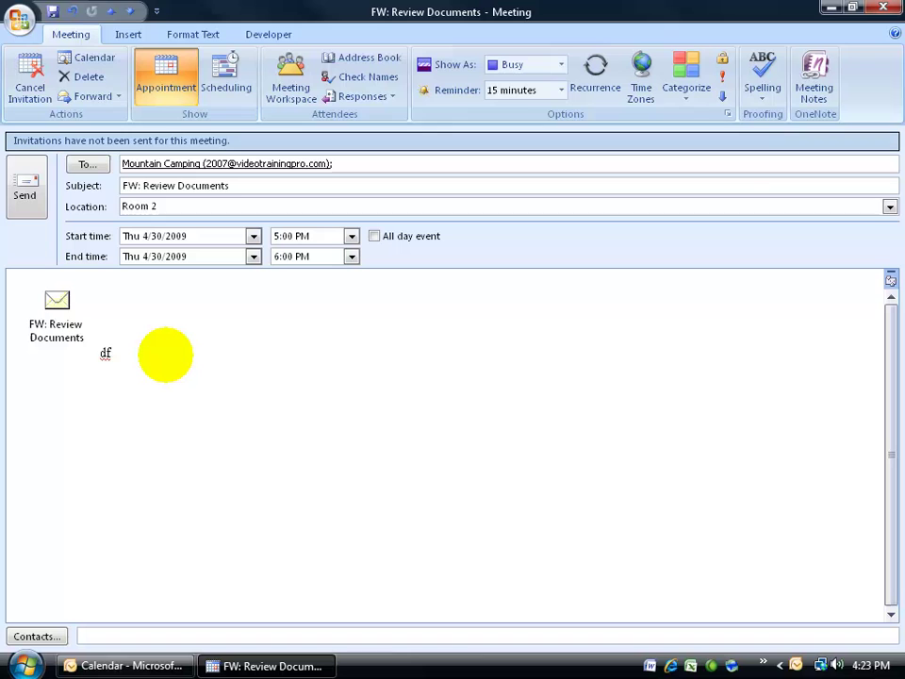
pyautogui.click(19, 334)
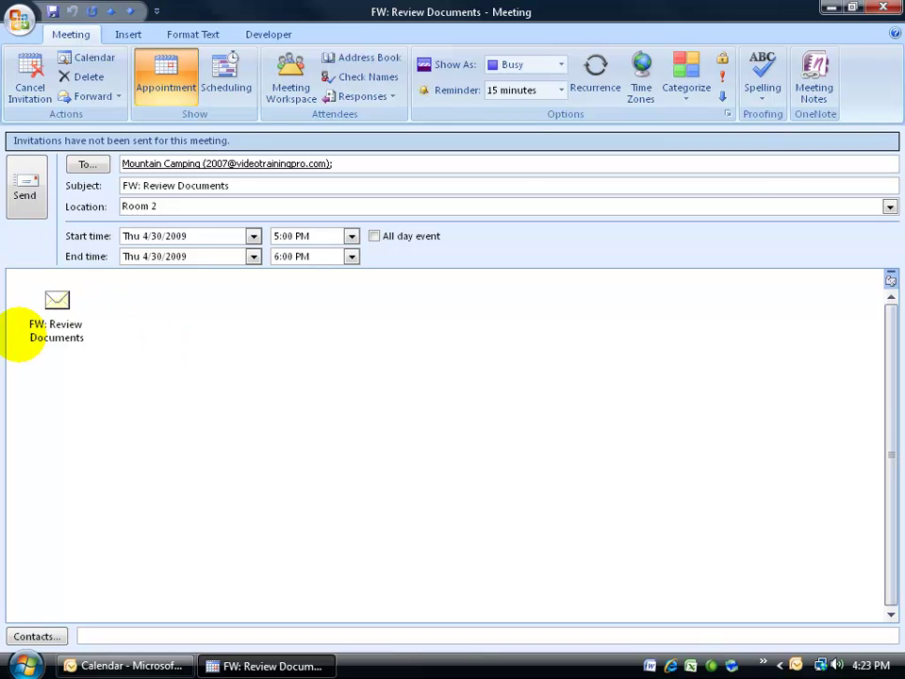
pyautogui.press('Return')
pyautogui.press('Return')
pyautogui.press('Return')
pyautogui.press('Return')
pyautogui.press('Return')
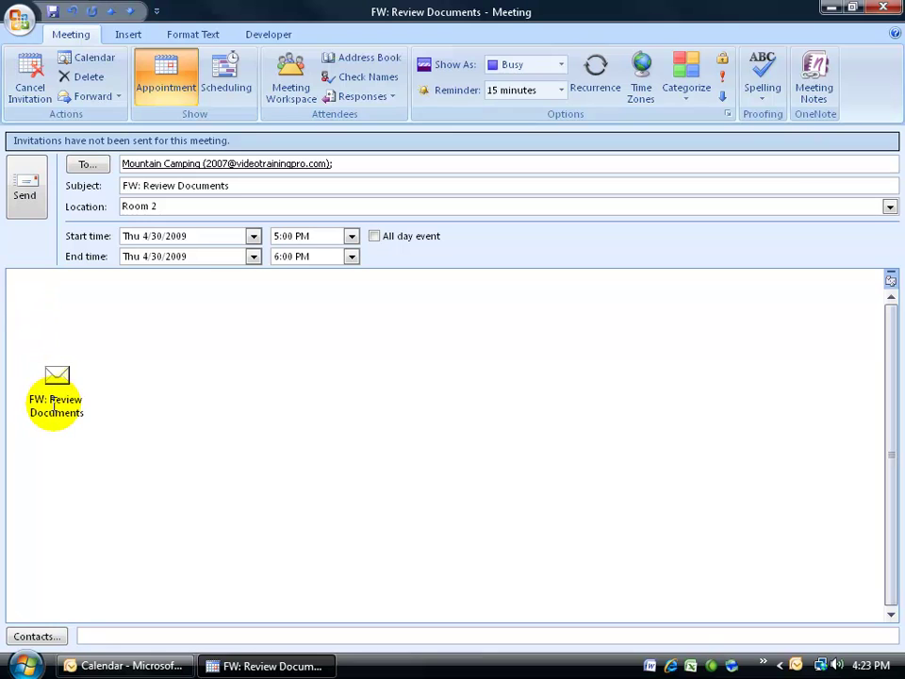
# Write a greeting, a request to meet about the changes, and a signed sign-off
pyautogui.click(27, 279)
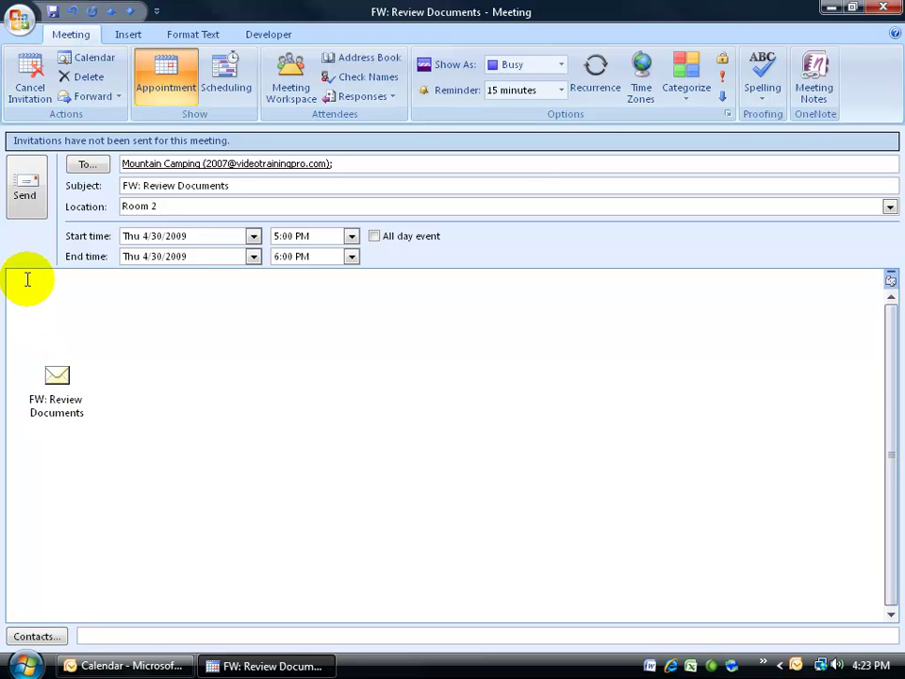
pyautogui.write('Hi Rob')
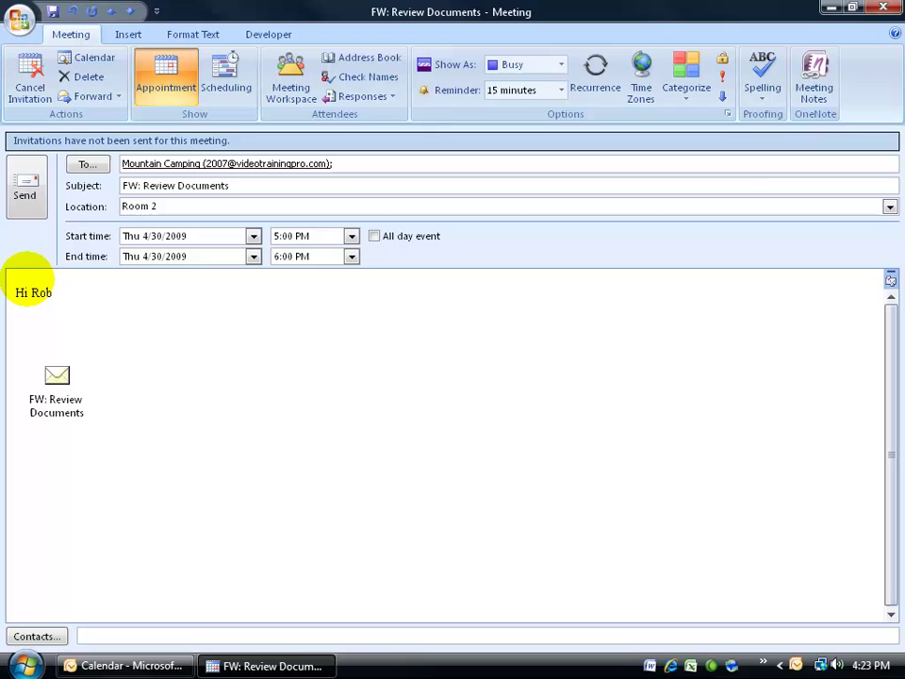
pyautogui.write(',')
pyautogui.press('Return')
pyautogui.write("I'd like to meet with you to discuss the changes you've made in the email you send me below.  Can you make it?")
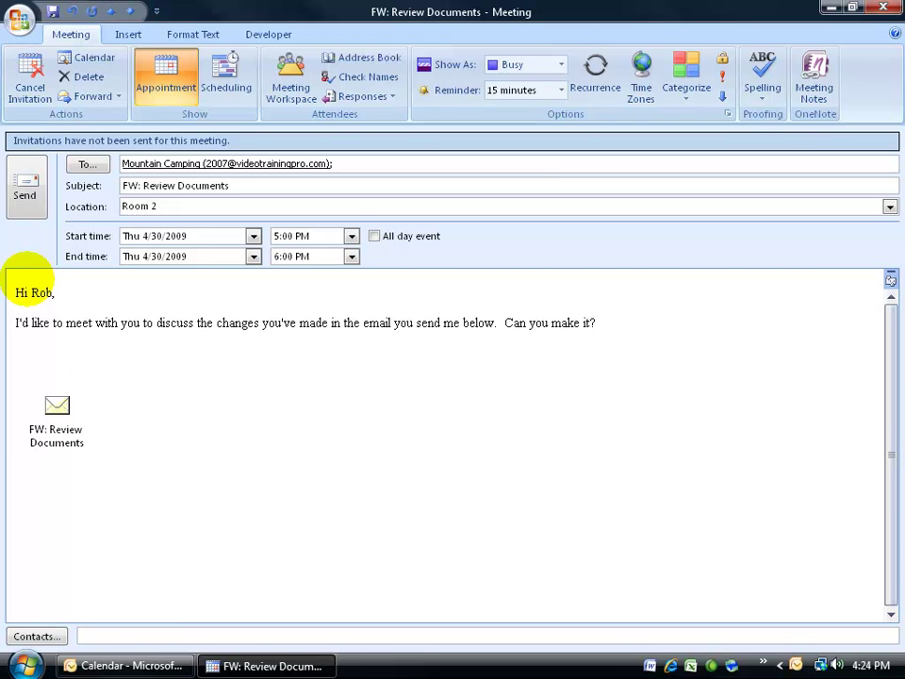
pyautogui.press('Return')
pyautogui.write('Kirt')
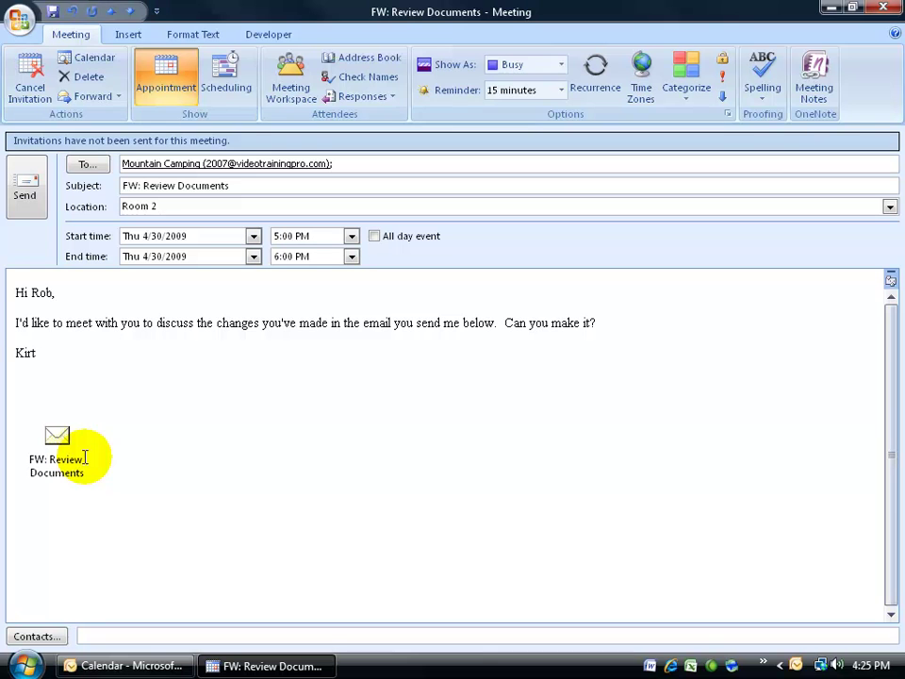
pyautogui.doubleClick(56, 436)
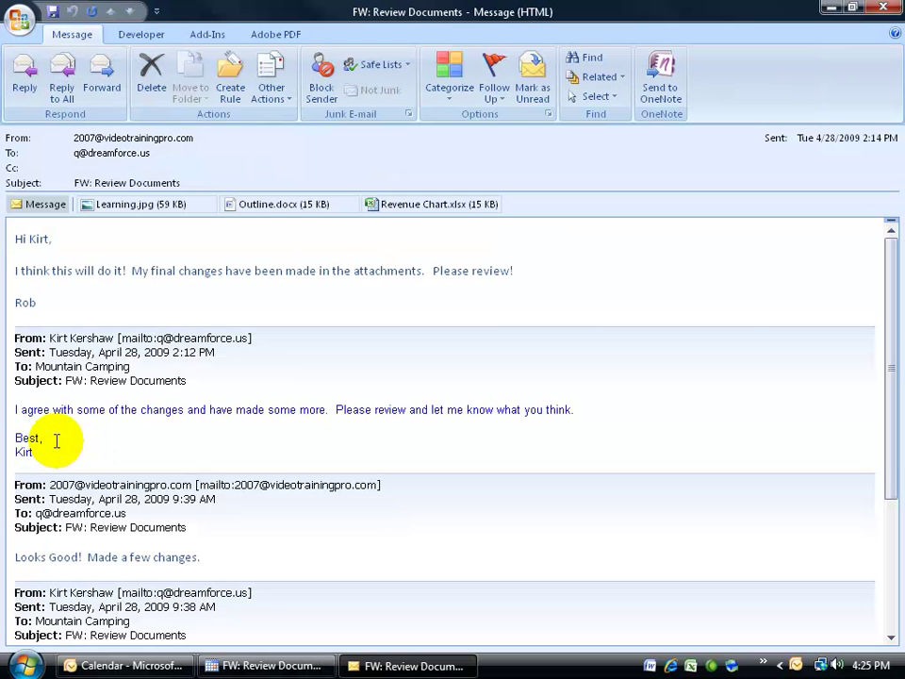
pyautogui.click(882, 8)
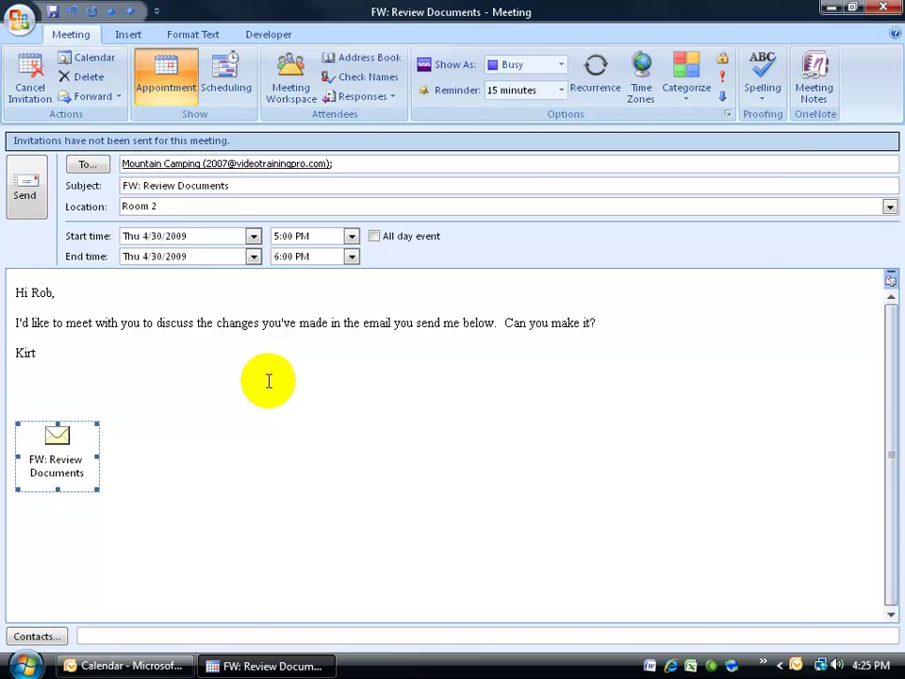
# Send the meeting invitation and return to the mail Inbox
pyautogui.click(25, 188)
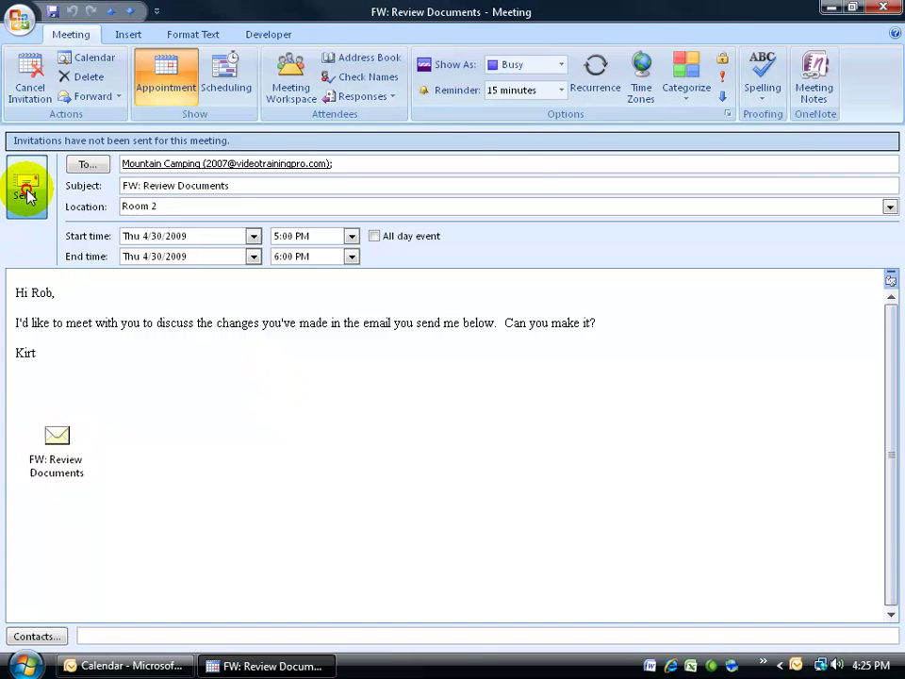
pyautogui.click(80, 507)
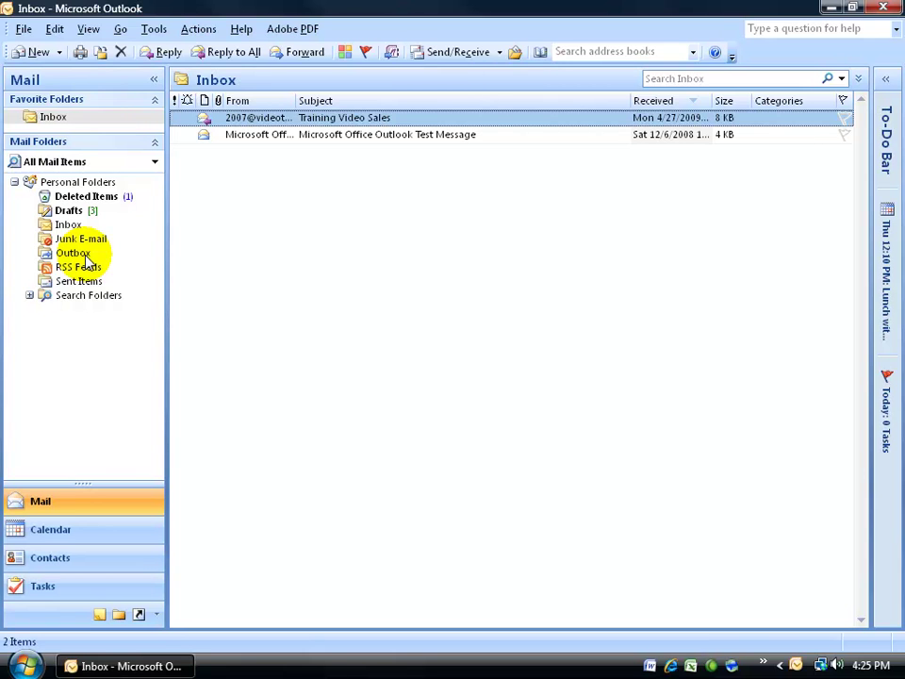
pyautogui.click(122, 535)
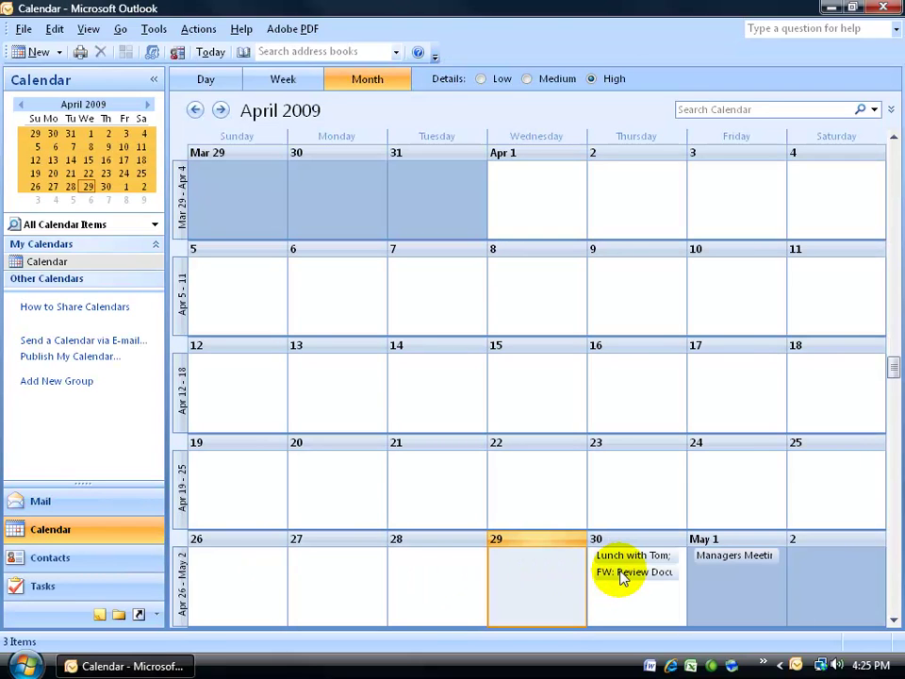
pyautogui.moveTo(623, 578)
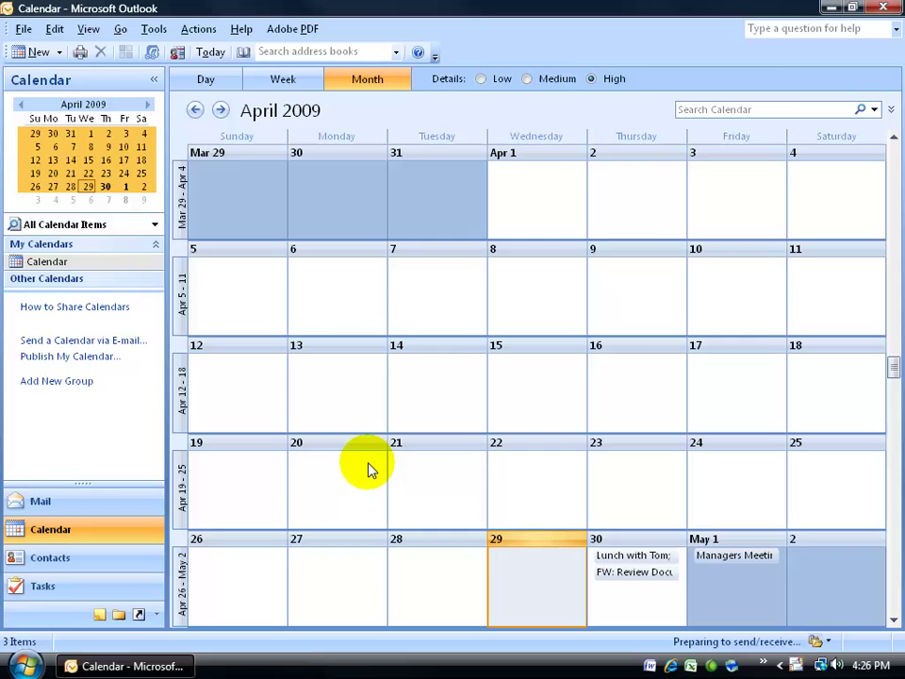
pyautogui.click(133, 510)
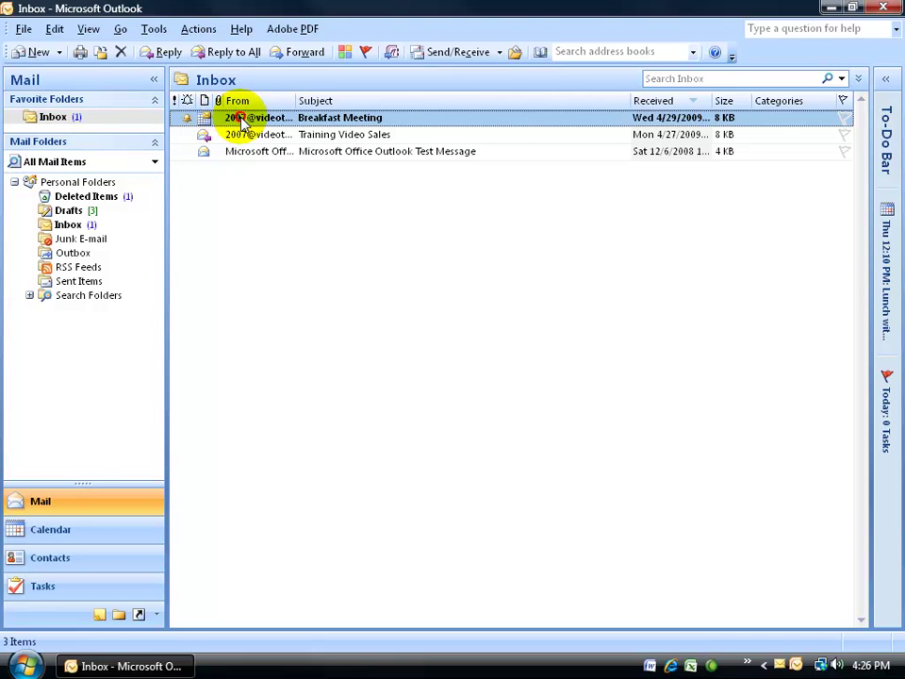
pyautogui.doubleClick(226, 117)
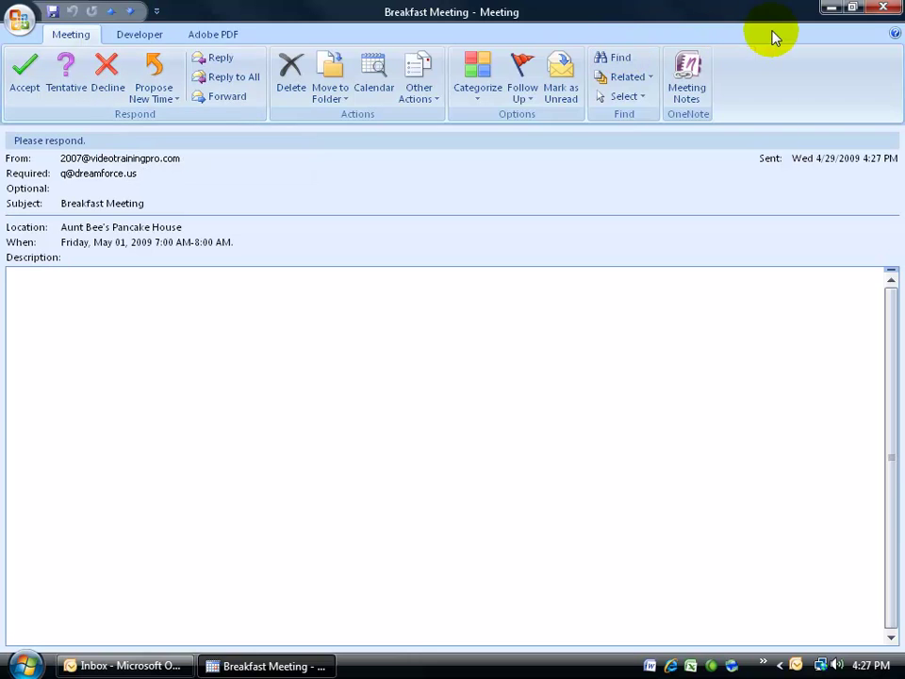
pyautogui.click(877, 11)
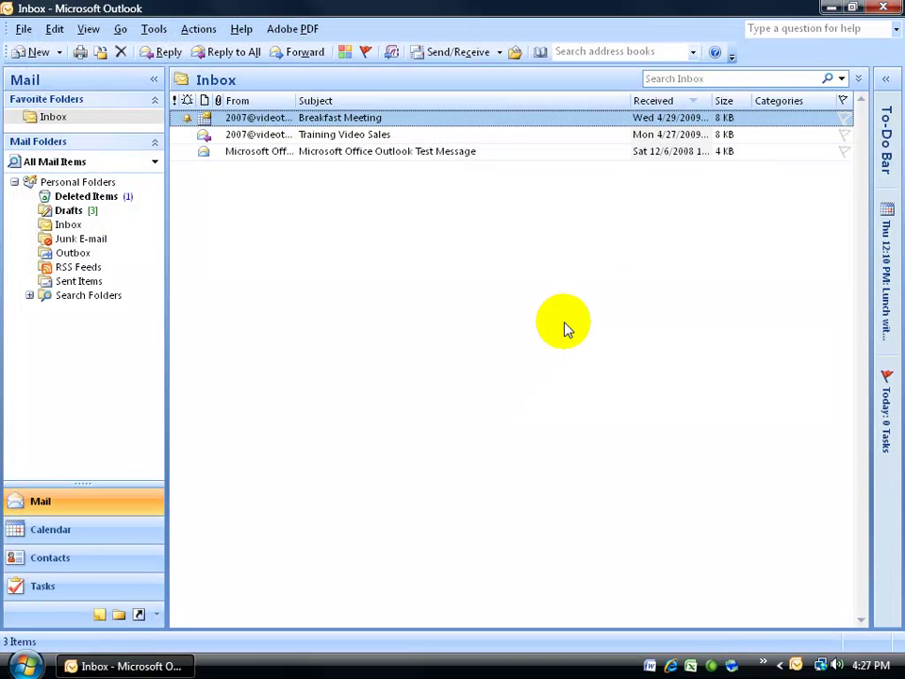